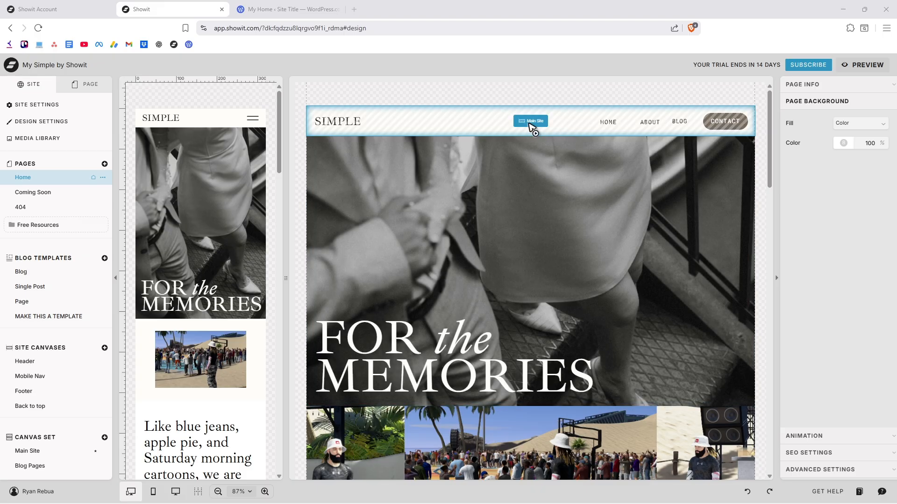
Add a button to the site's Header canvas and widen it toward the SIMPLE logo, roughly doubling its width
click(531, 124)
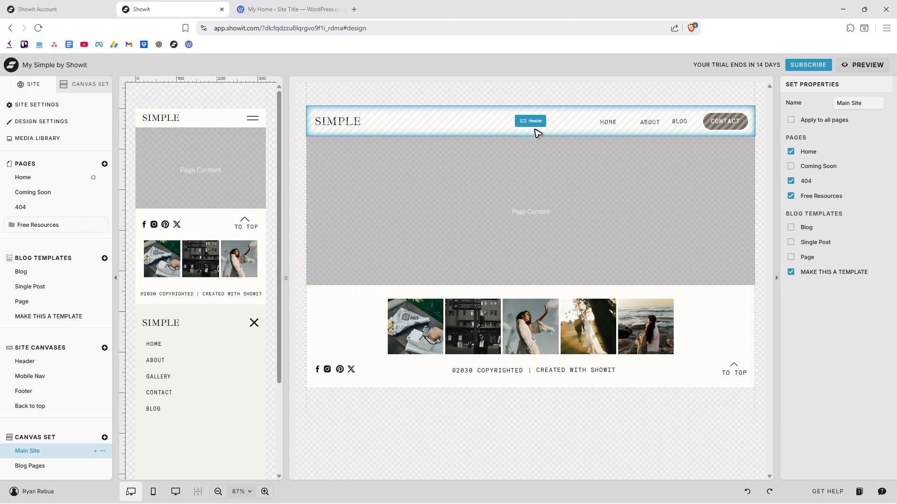
click(536, 129)
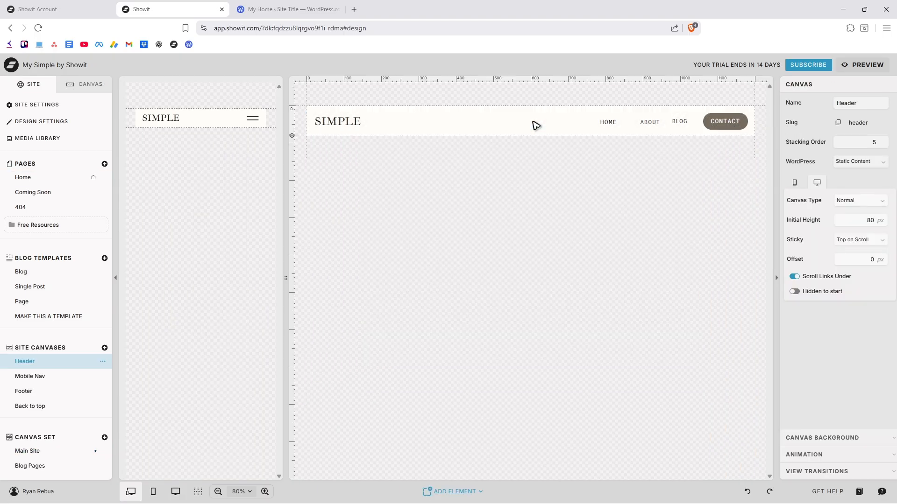
click(466, 495)
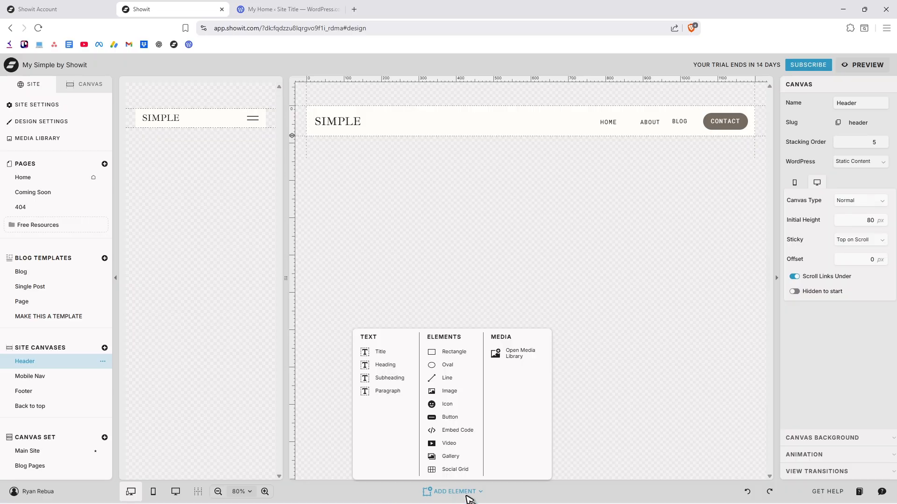
click(451, 418)
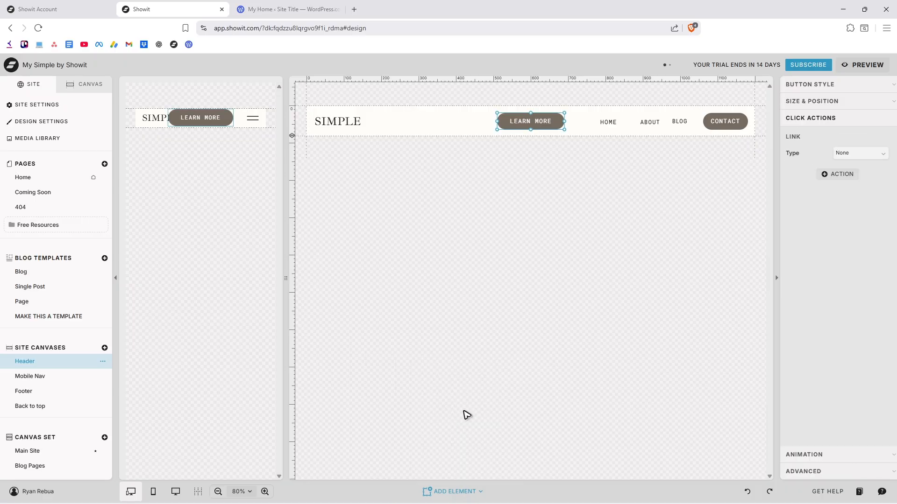
drag(497, 121, 428, 122)
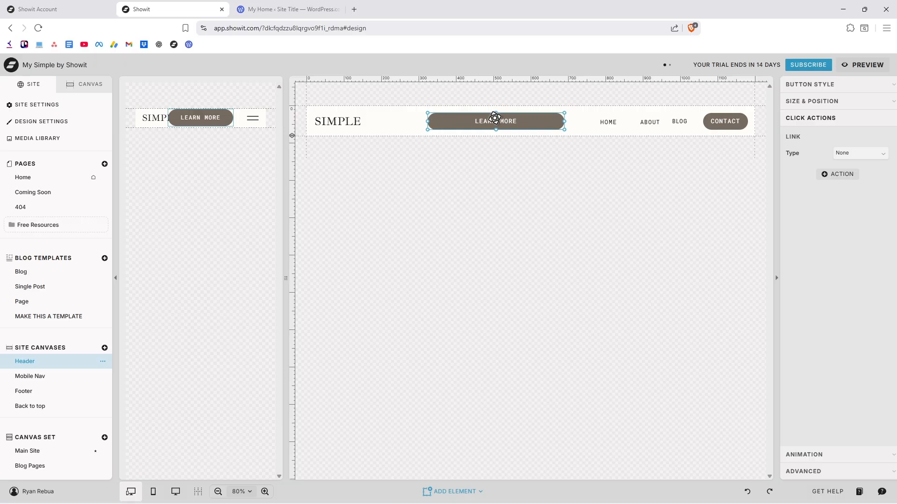
Change the new header button's label to CLICK TO VIEW GALLERY
double_click(510, 122)
text(CLICK TO )
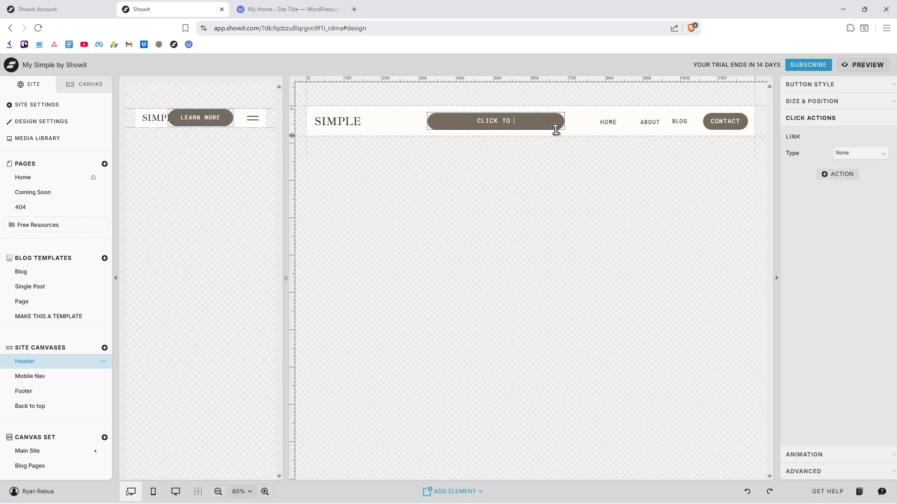
text(VIEW GALLERY)
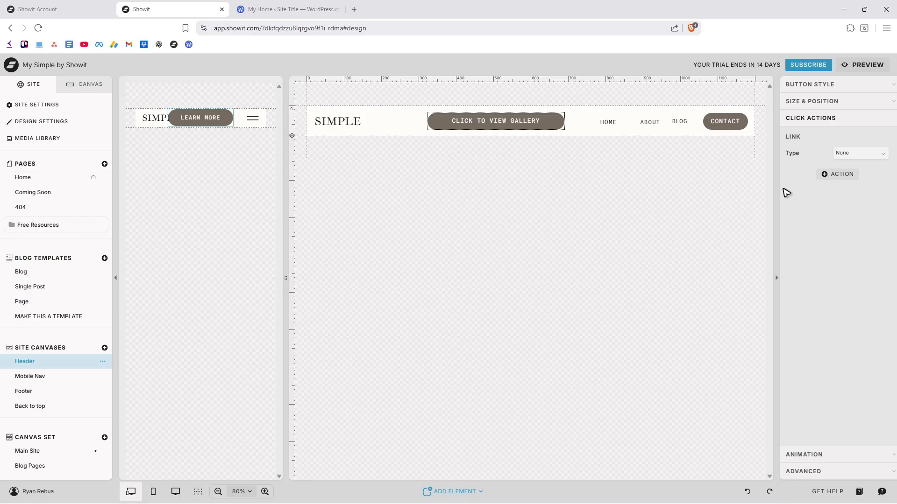
Set the gallery button's click action link type to Page, leaving the target page unselected
click(867, 154)
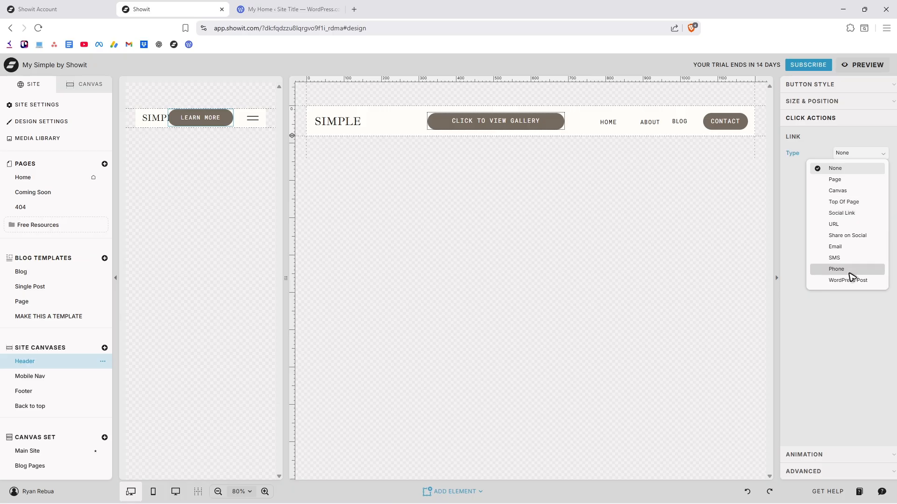
click(848, 180)
click(864, 173)
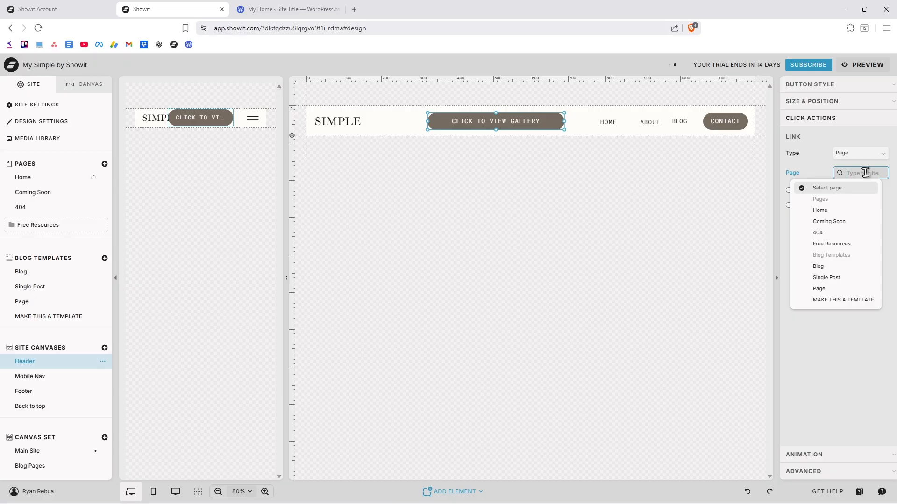
click(863, 373)
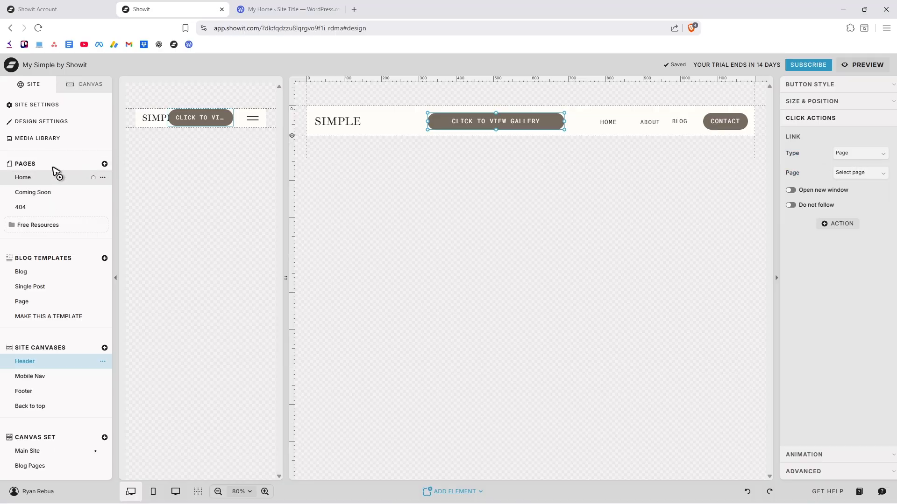
Add a blank page, place it above the Free Resources folder and name it GALLERY :)
click(105, 164)
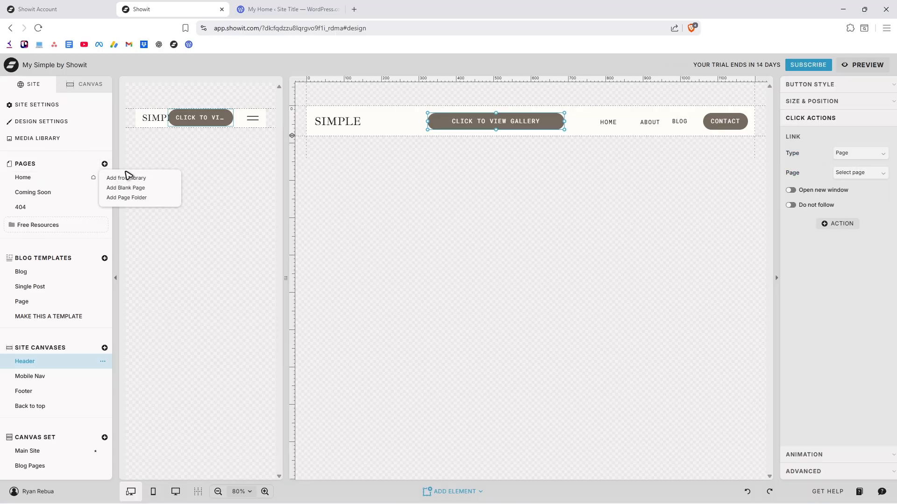
click(129, 189)
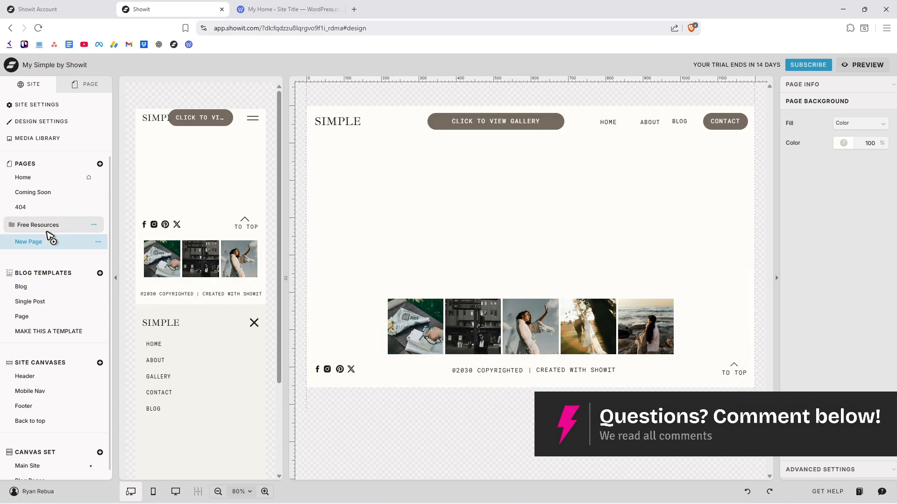
drag(37, 246, 55, 216)
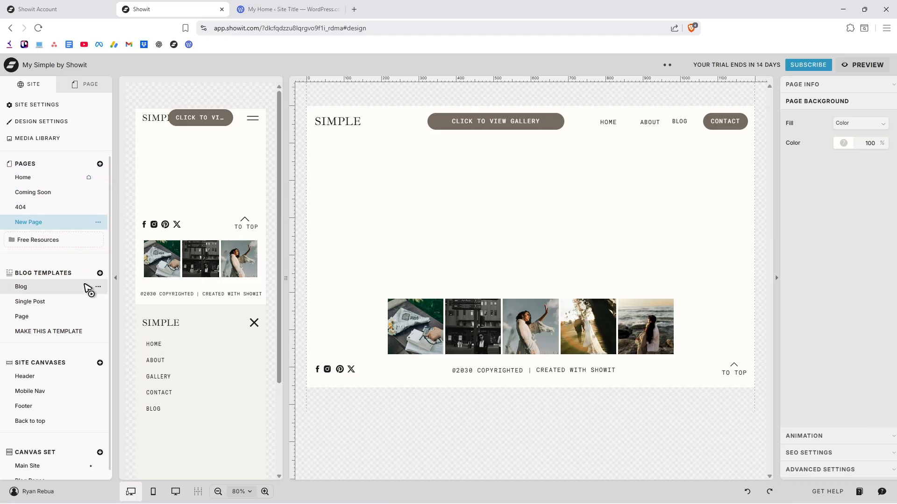
double_click(37, 226)
text(GALLERY :))
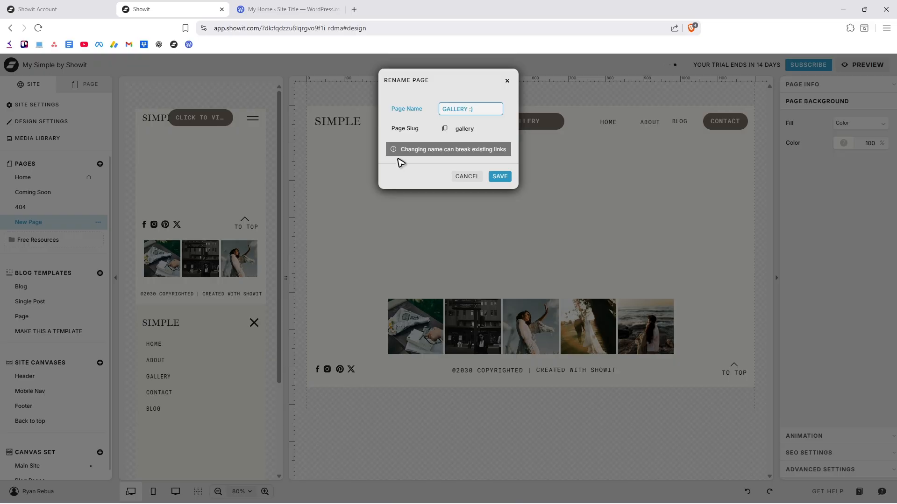
click(500, 176)
Add a gallery element to the GALLERY :) page's empty canvas and enlarge it to nearly fill the canvas
drag(221, 260, 534, 216)
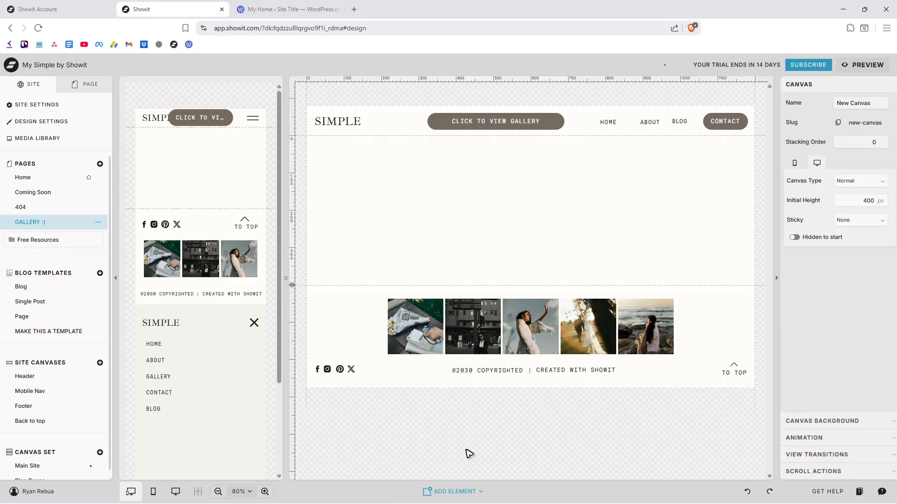
click(471, 491)
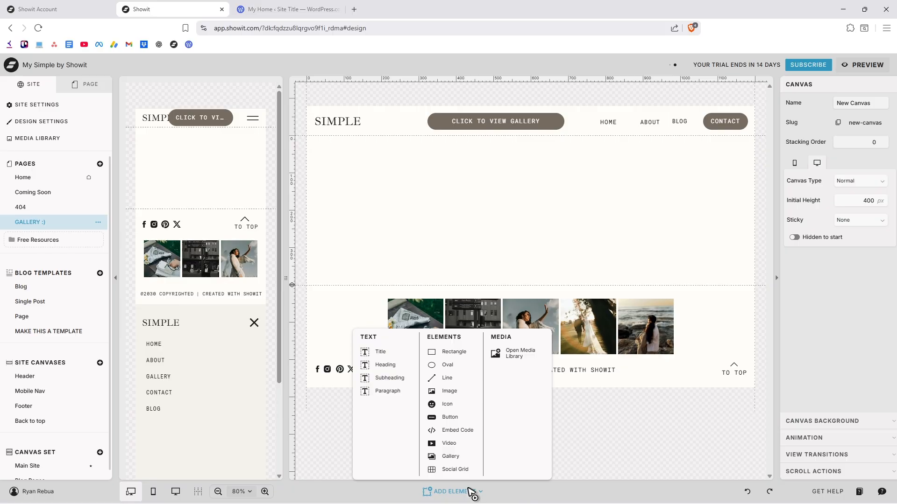
click(463, 458)
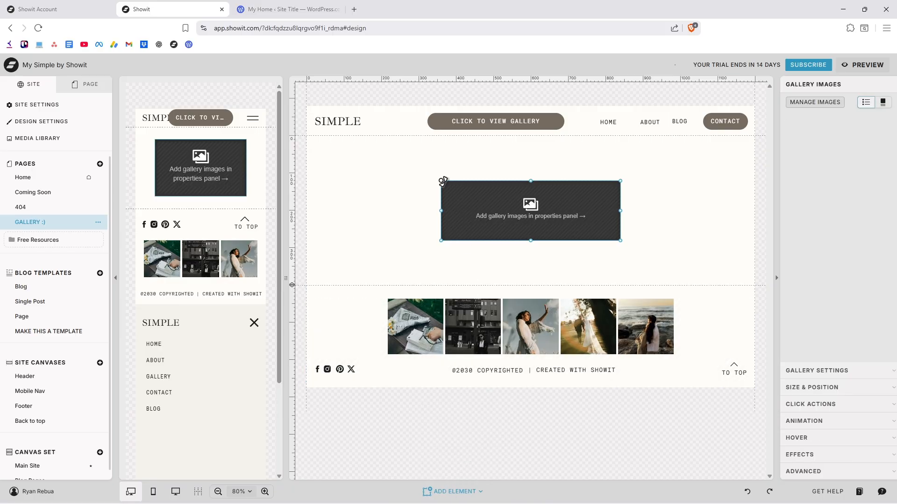
drag(443, 182, 319, 146)
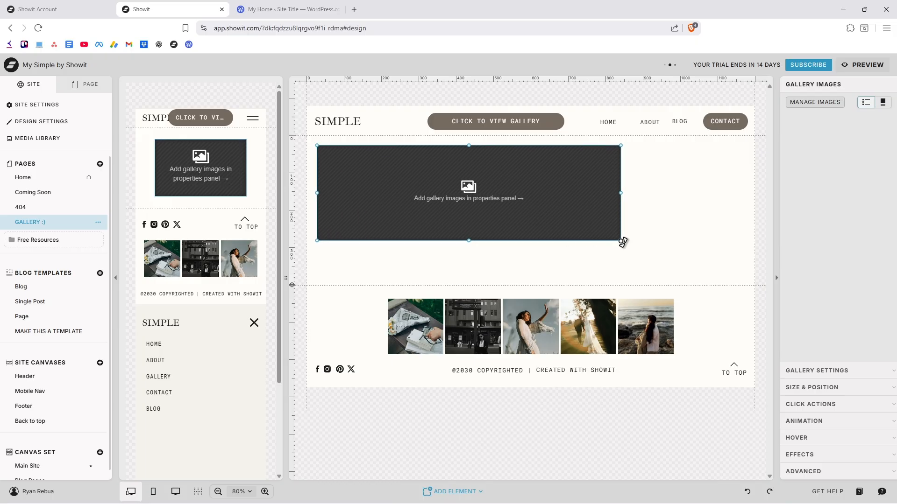
drag(622, 242, 739, 278)
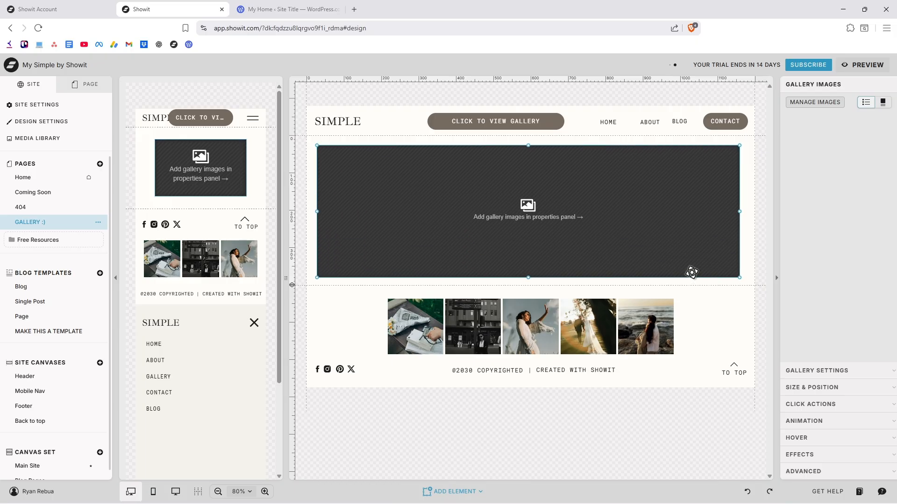
double_click(519, 217)
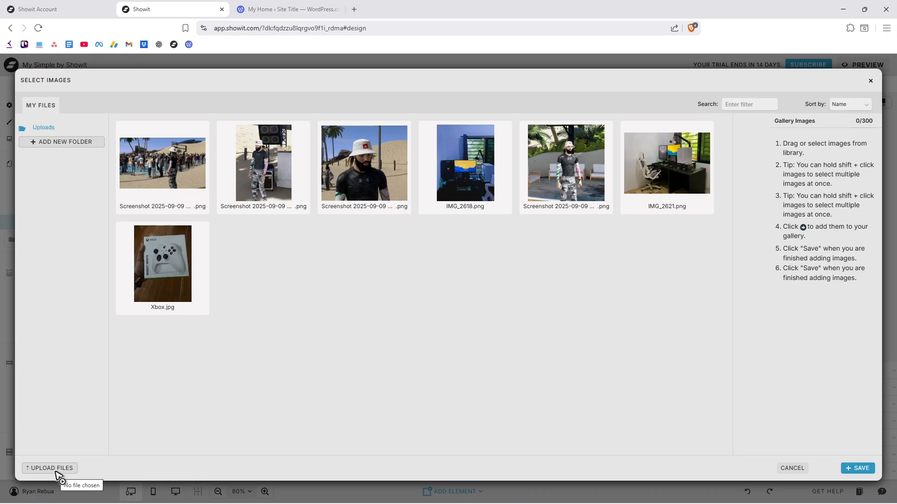
click(193, 286)
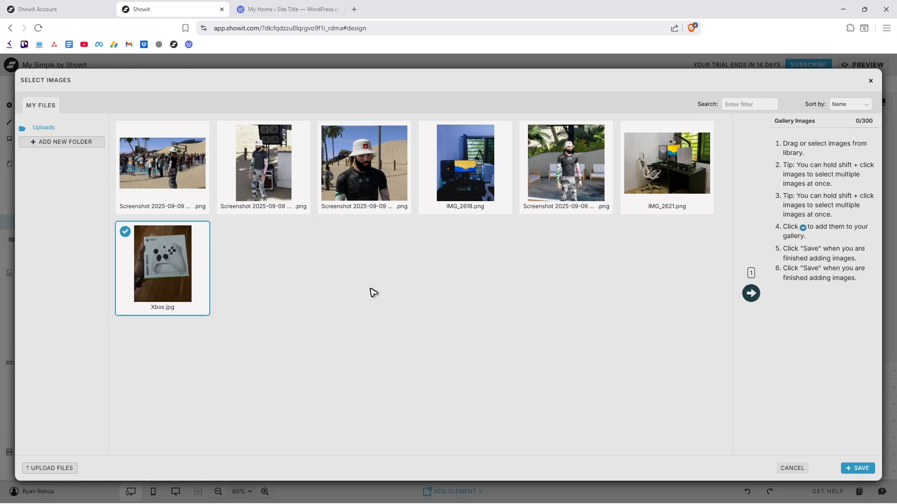
click(467, 177)
click(663, 167)
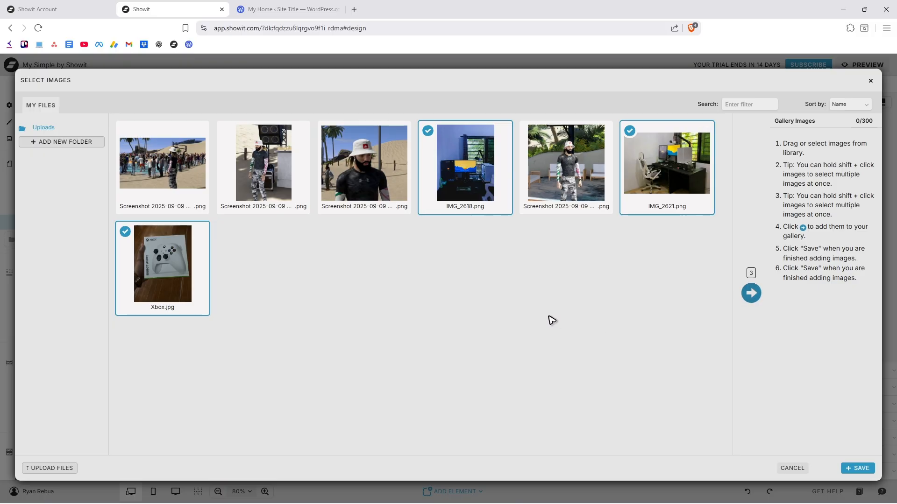
click(271, 171)
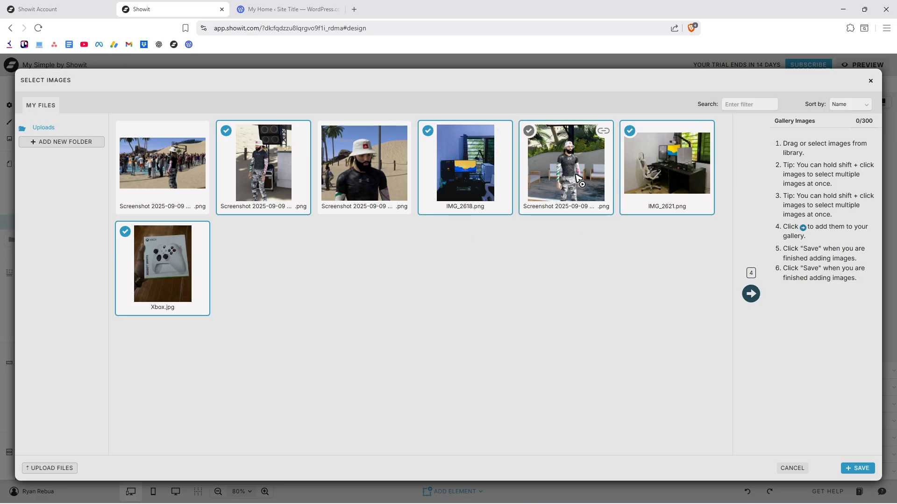
click(753, 296)
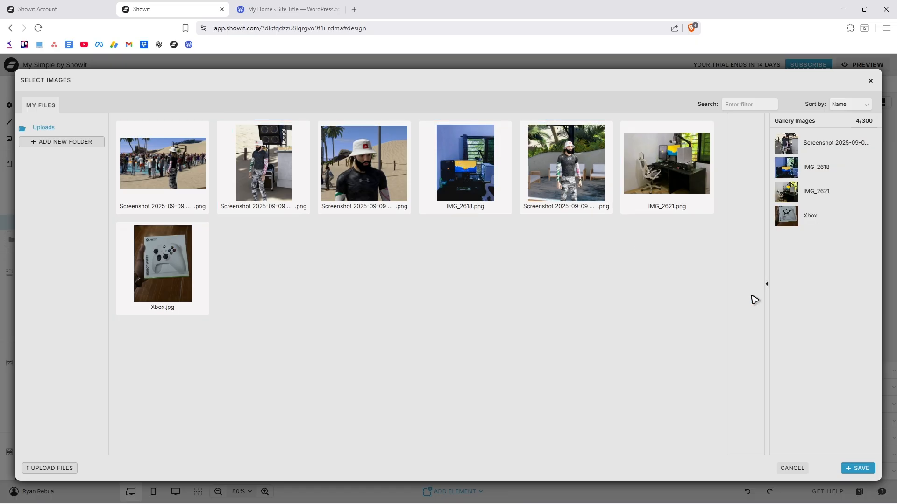
click(859, 465)
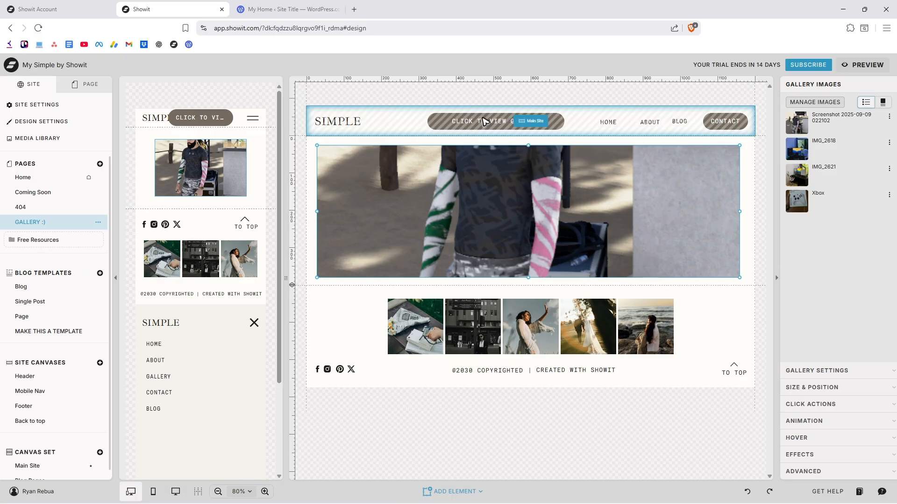
Link the header's CLICK TO VIEW GALLERY button to the GALLERY :) page
click(30, 181)
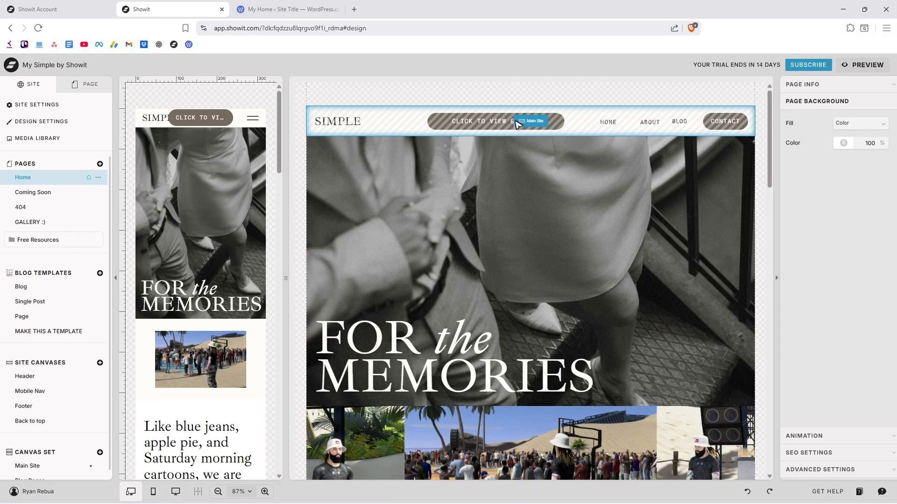
click(532, 122)
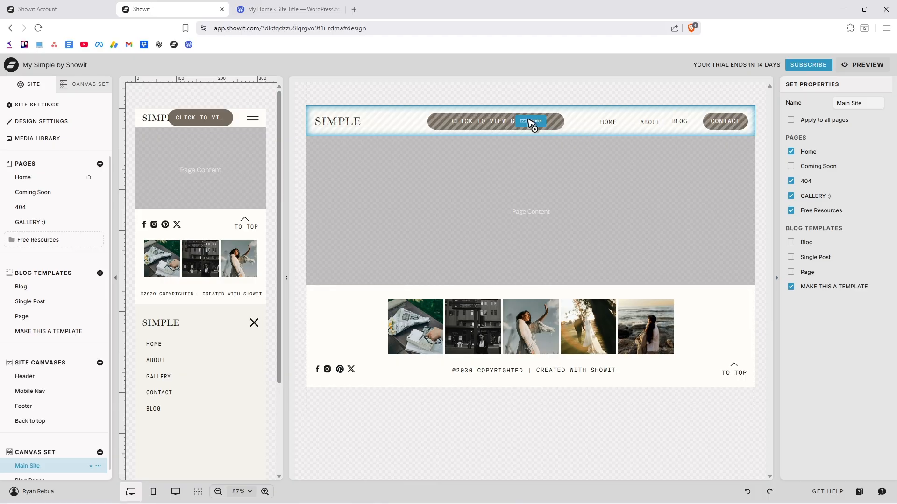
double_click(537, 124)
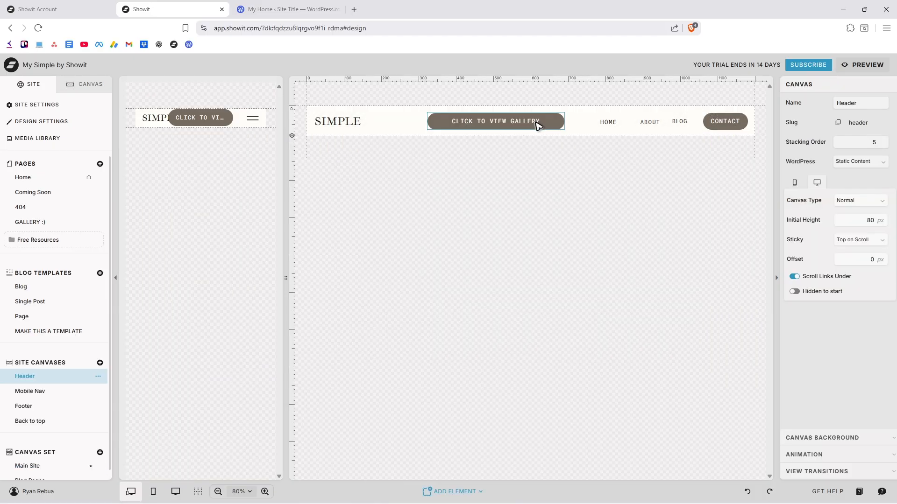
click(500, 123)
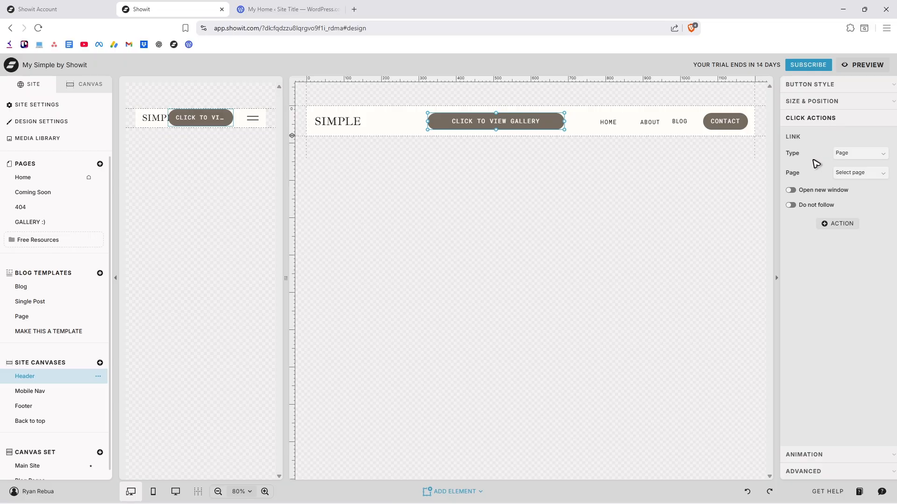
click(850, 174)
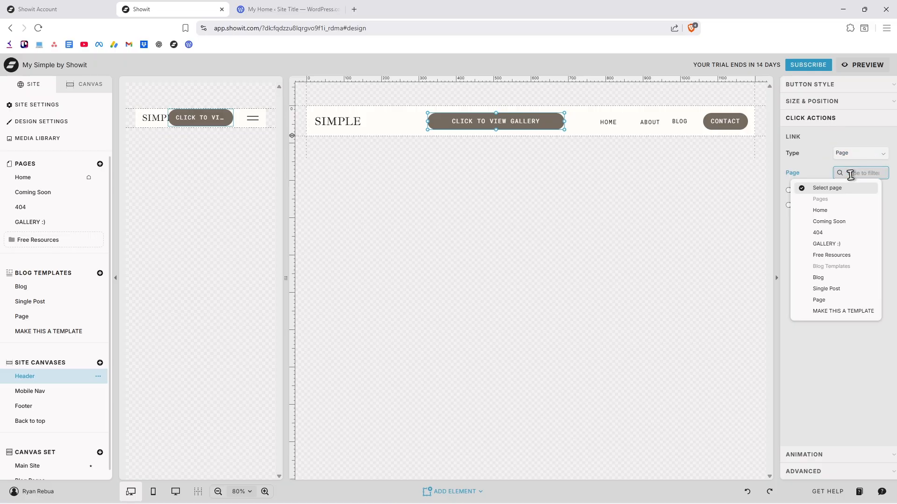
click(839, 247)
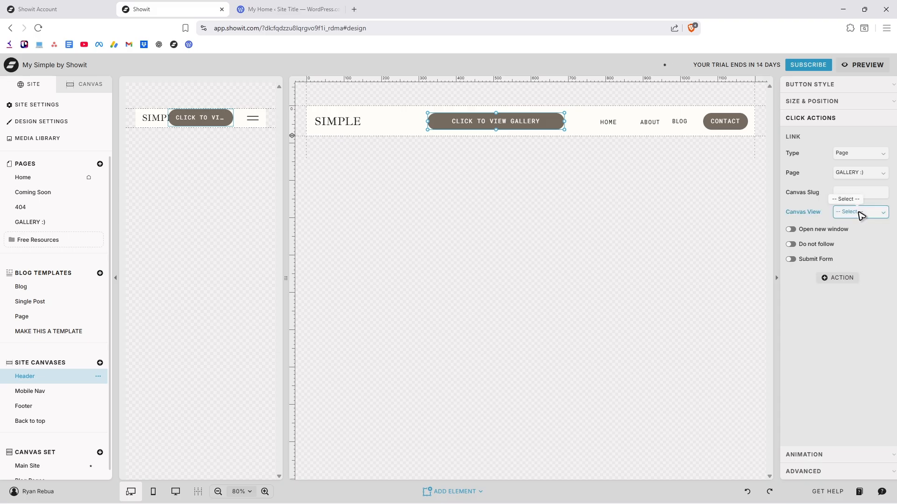
Preview the site, test the CLICK TO VIEW GALLERY button and close the preview
click(863, 65)
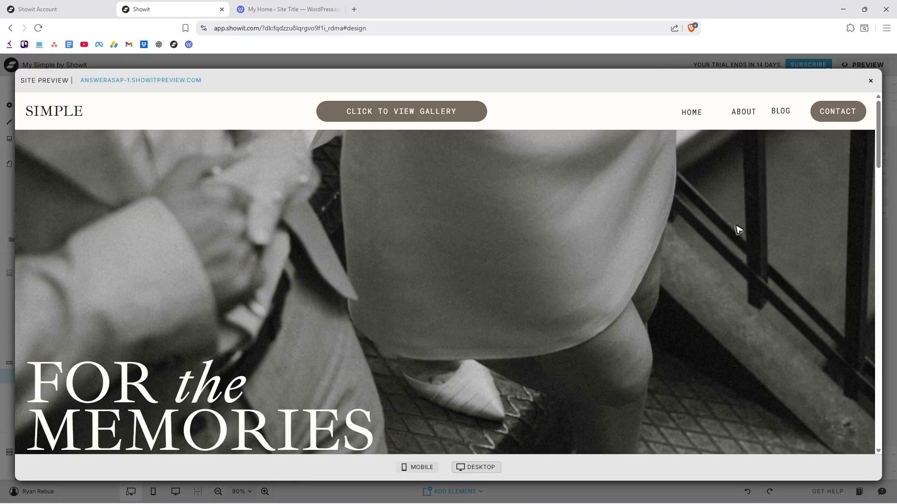
click(402, 120)
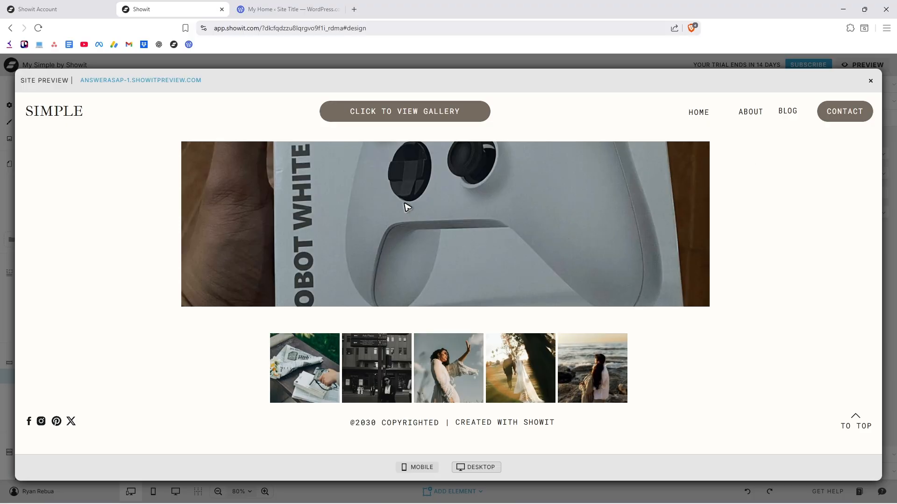
click(870, 83)
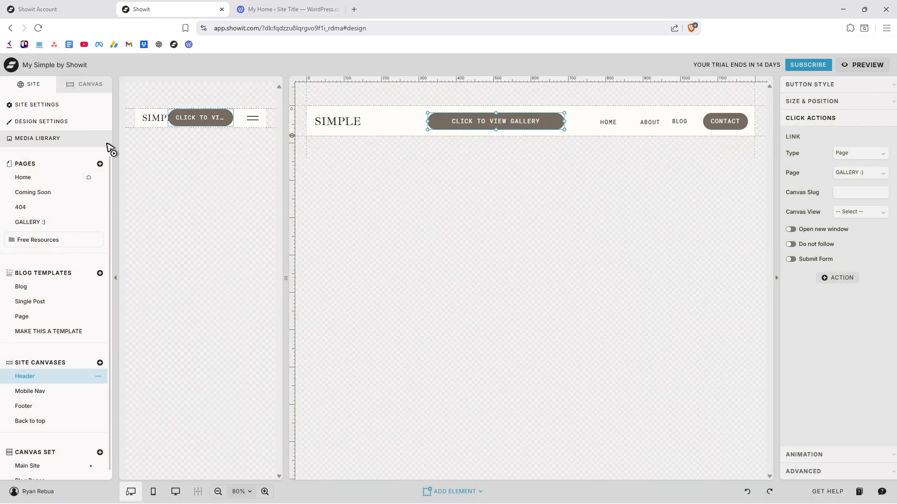
Change the gallery type on the GALLERY :) page to Sliding Gallery and go to its Auto Advance setting
click(45, 226)
click(678, 209)
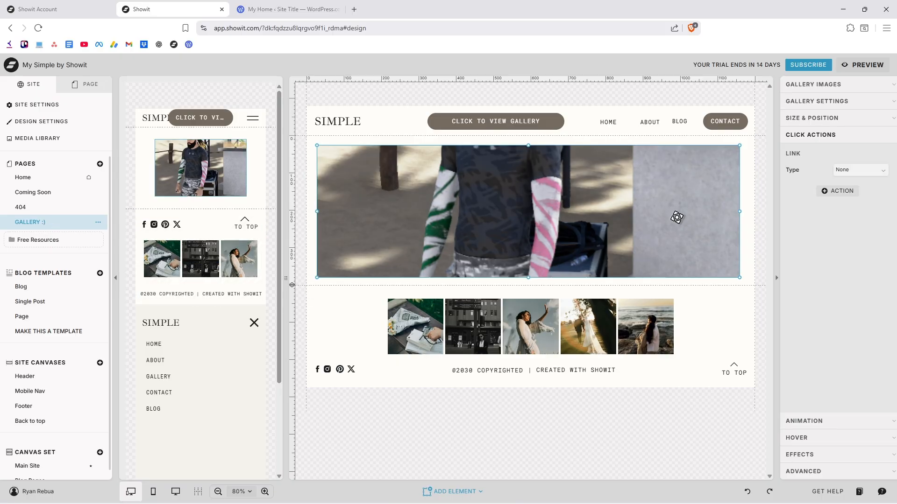
click(825, 103)
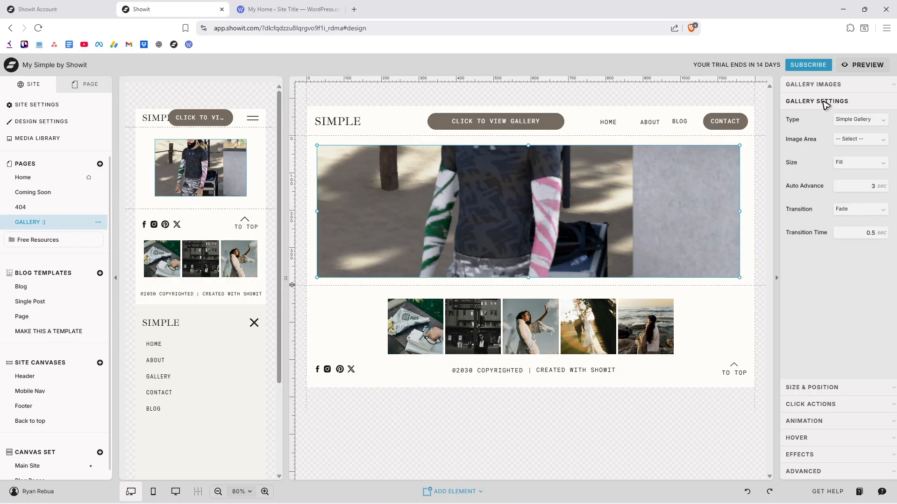
click(868, 120)
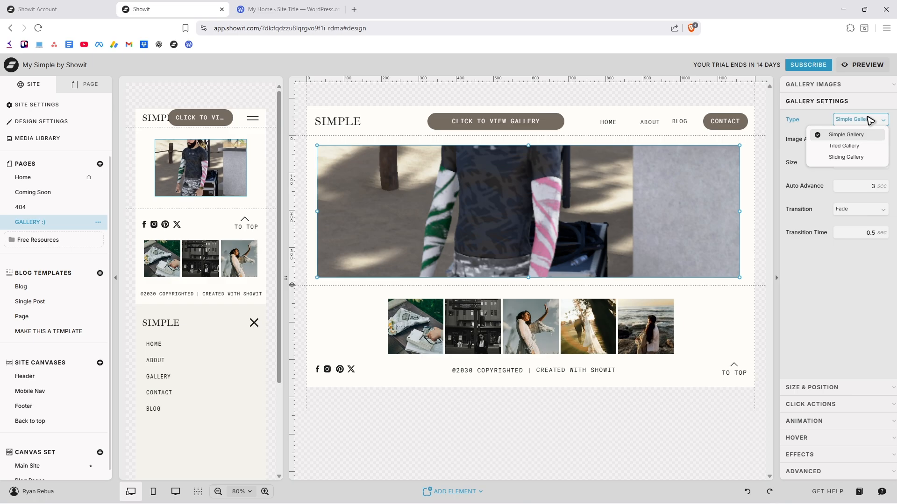
click(855, 158)
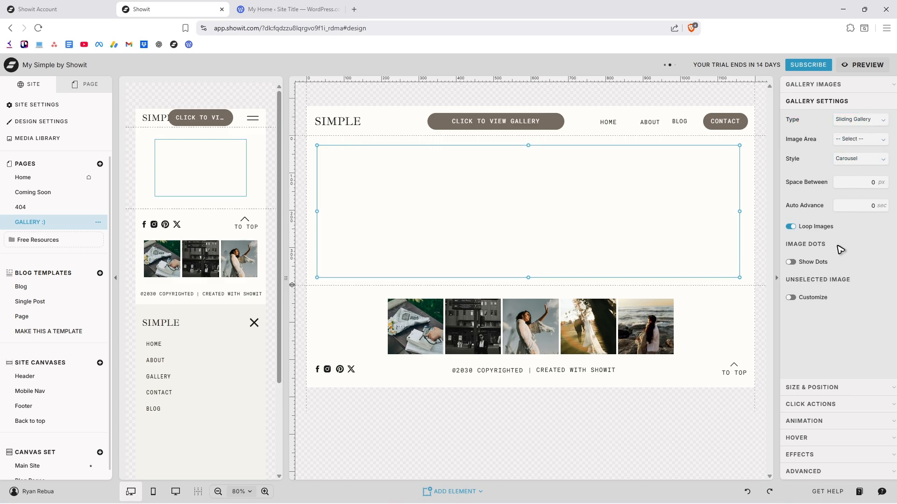
click(842, 206)
Preview the GALLERY :) page and slide through the images in the gallery
click(846, 68)
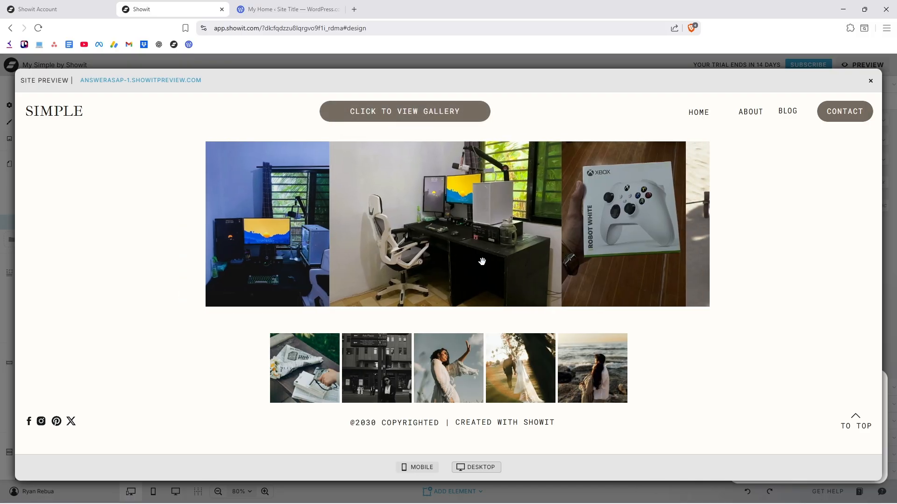
drag(482, 262, 330, 252)
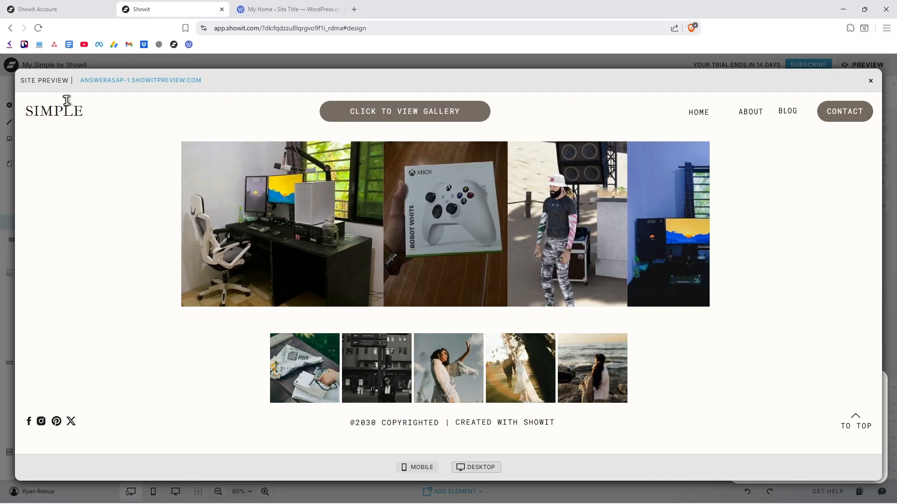